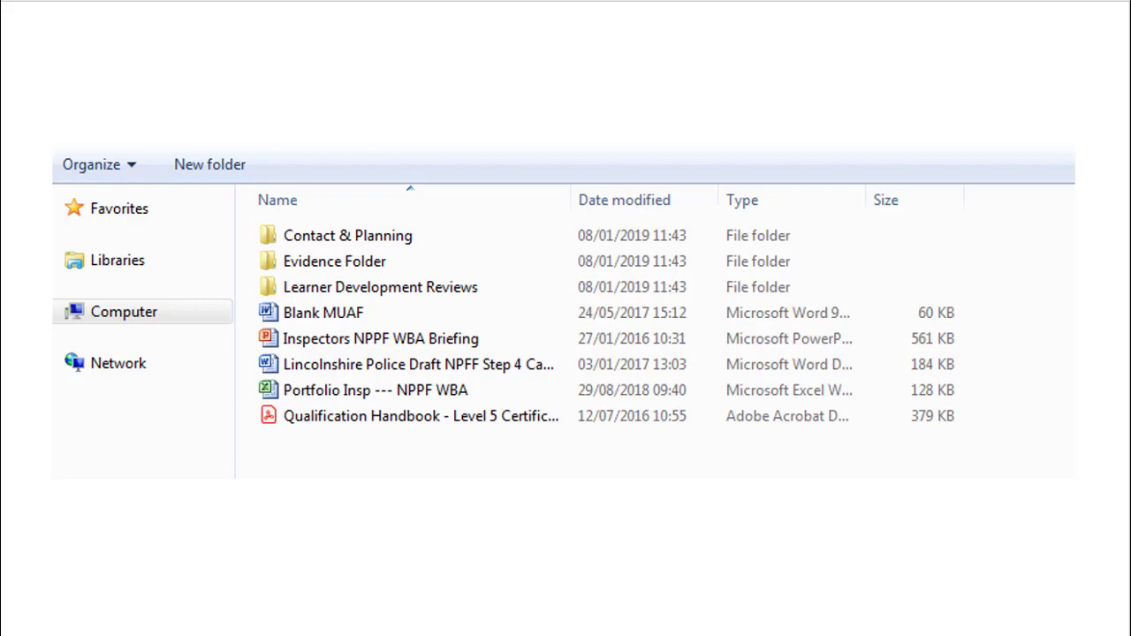
- Open the Declaration sheet of the e-portfolio workbook and review its assessment team and sign-off fields
{"action": "left_click", "coordinate": [1029, 614]}
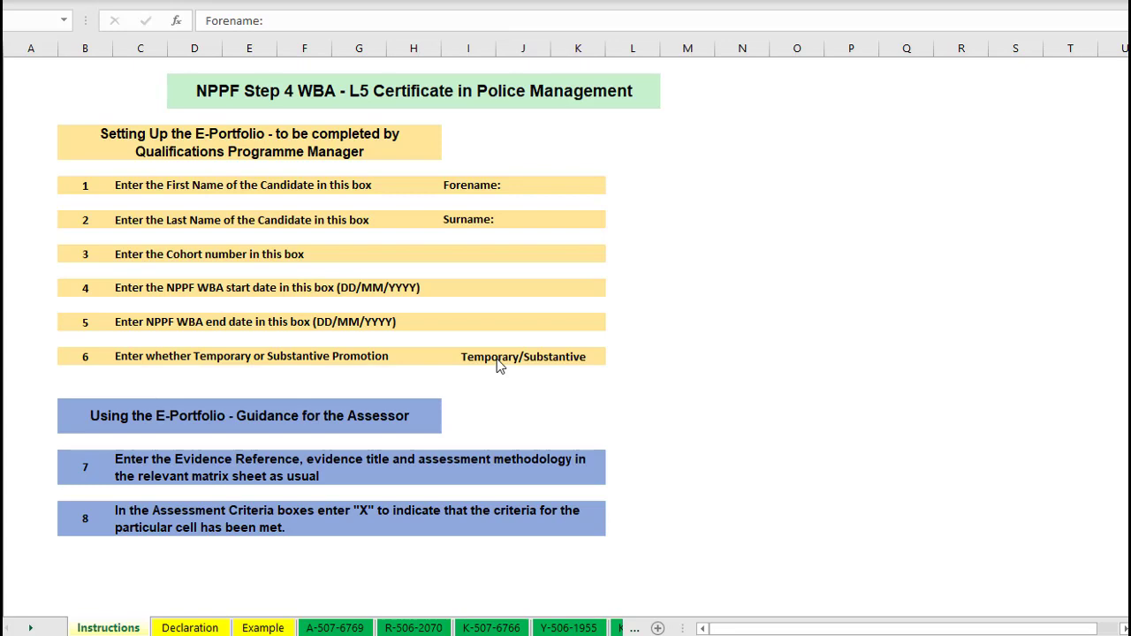
{"action": "left_click", "coordinate": [182, 630]}
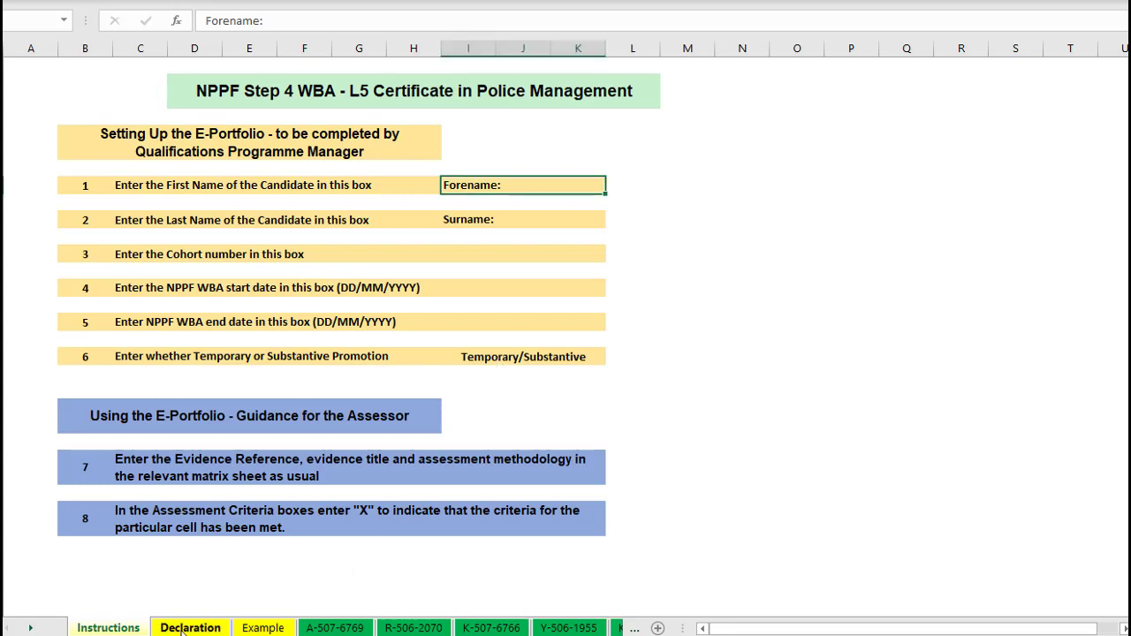
{"action": "left_click", "coordinate": [182, 628]}
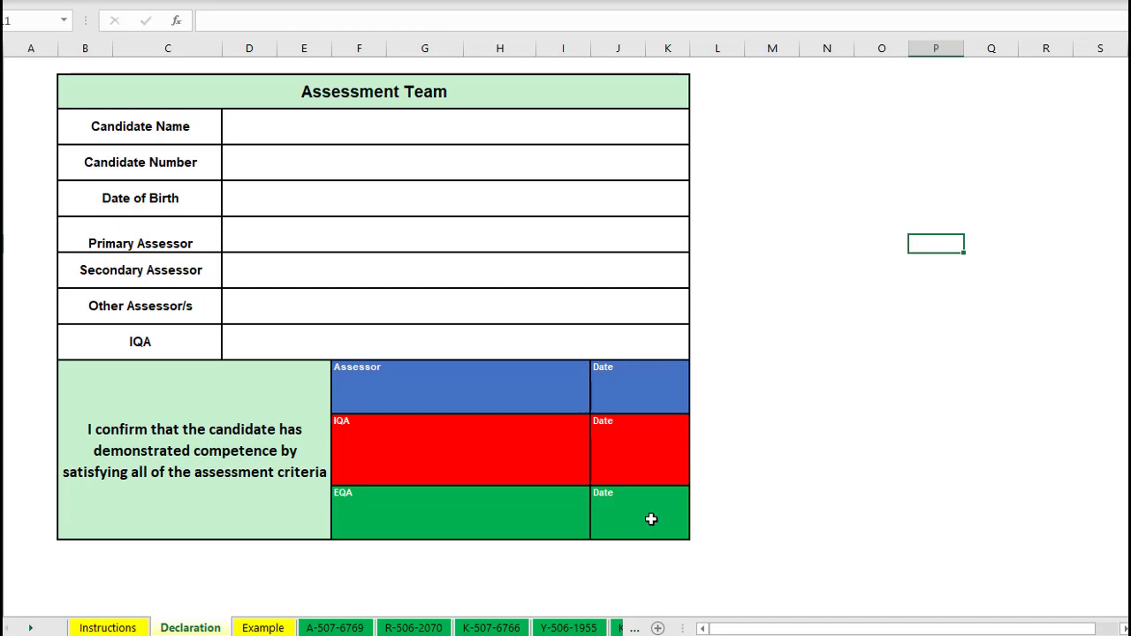
- Look through the unit sheets from A-507-6769 to M-507-6767, examining their learning outcomes and evidence tables
{"action": "left_click", "coordinate": [337, 627]}
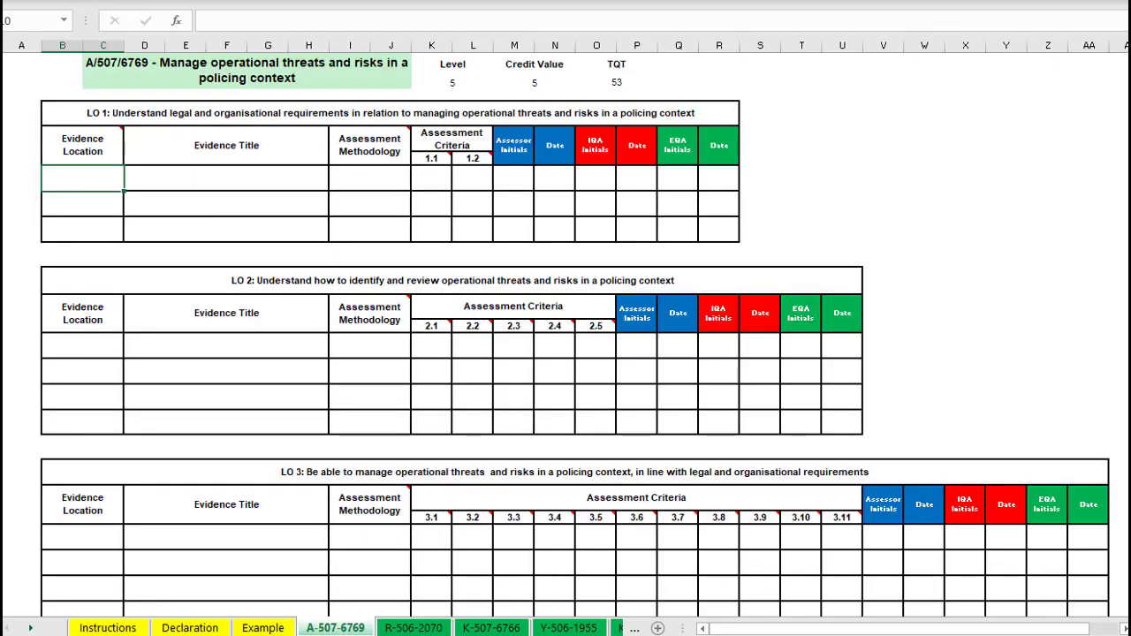
{"action": "left_click", "coordinate": [431, 628]}
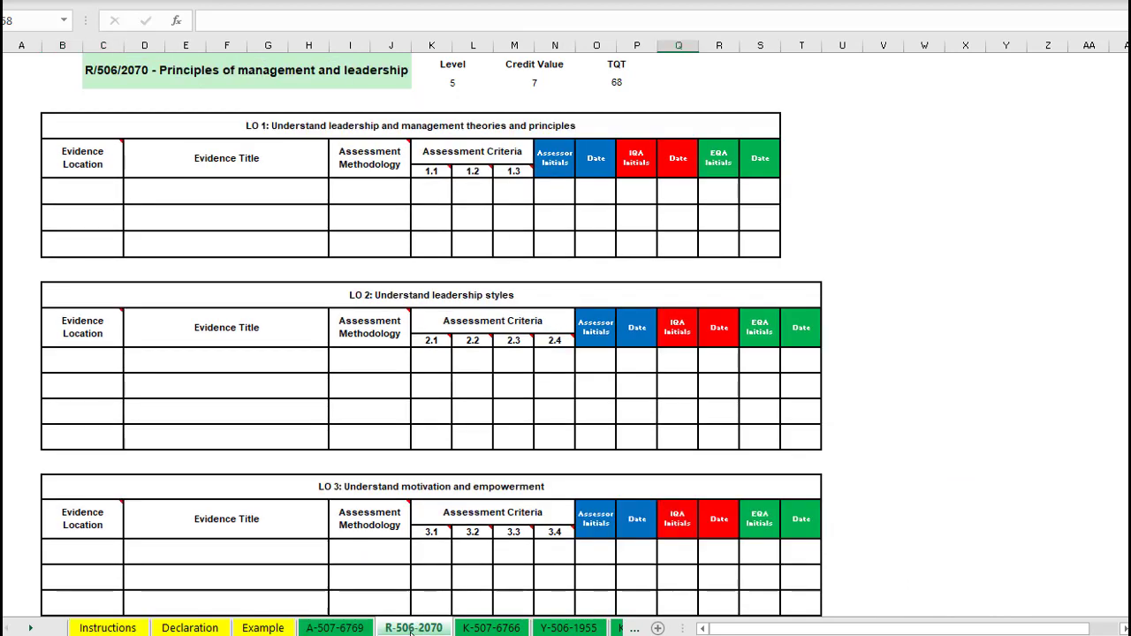
{"action": "left_click", "coordinate": [491, 628]}
{"action": "left_click", "coordinate": [565, 628]}
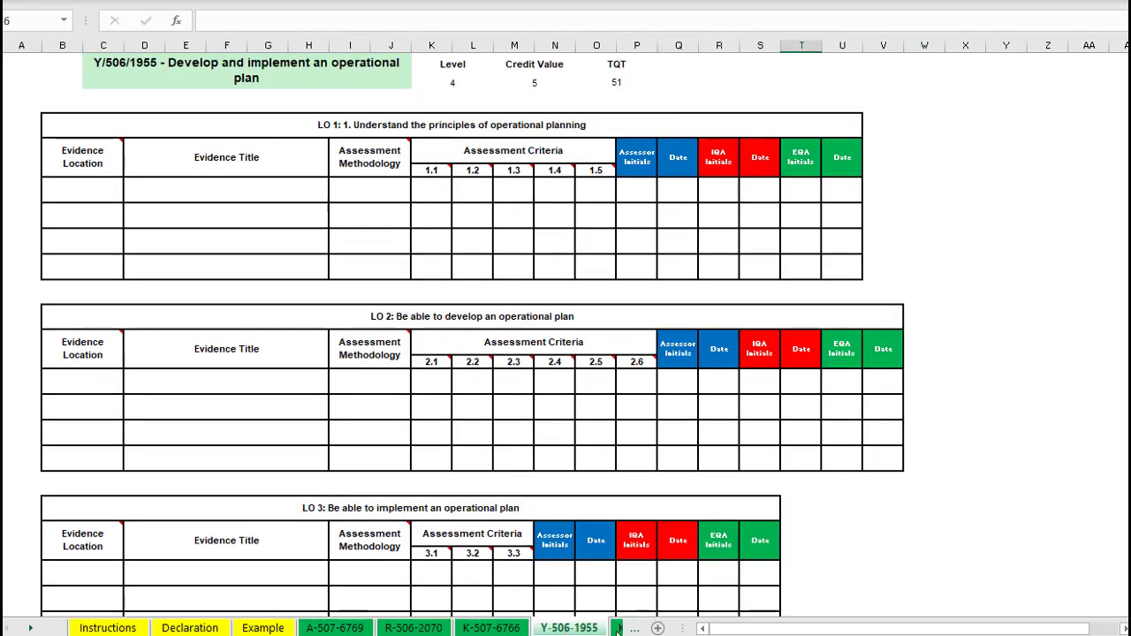
{"action": "left_click", "coordinate": [618, 628]}
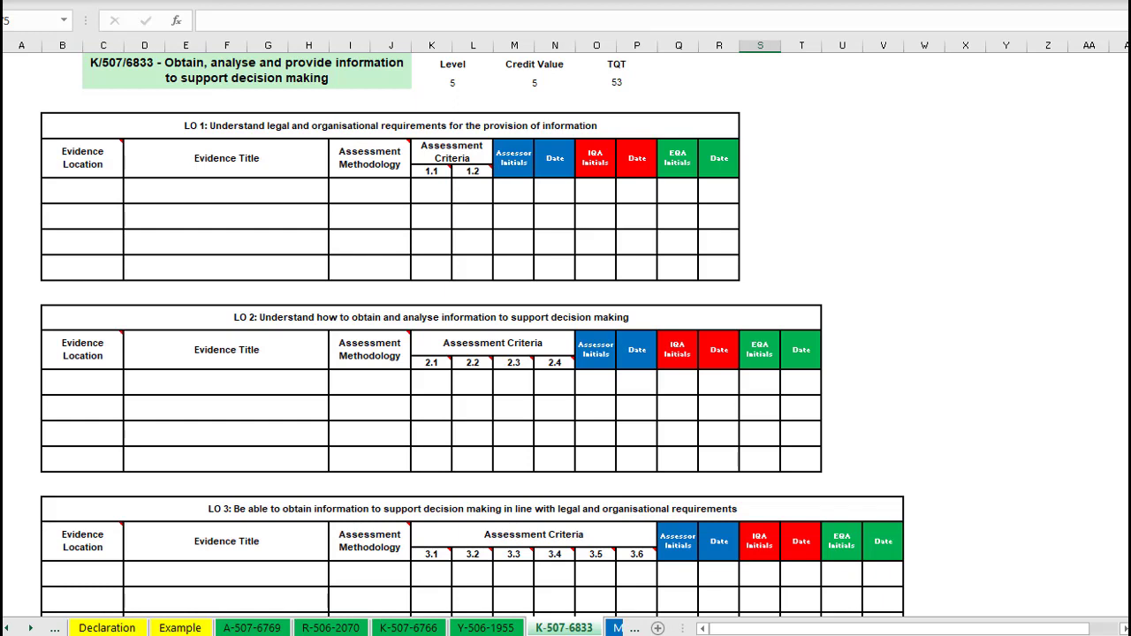
{"action": "left_click", "coordinate": [1123, 628]}
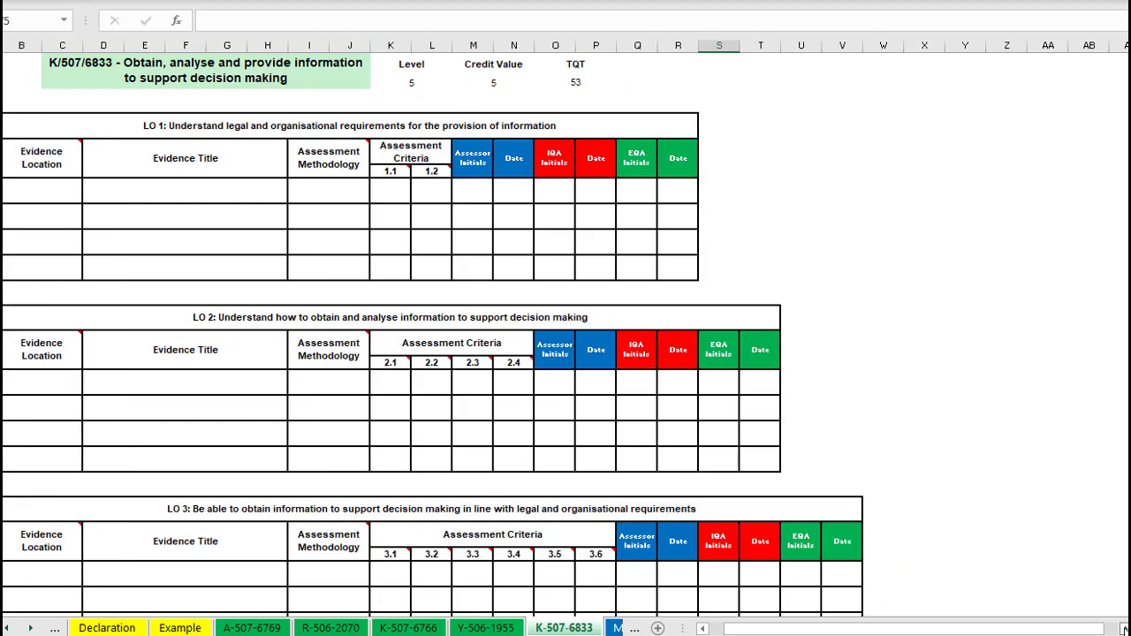
{"action": "left_click", "coordinate": [1124, 628]}
{"action": "left_click", "coordinate": [618, 628]}
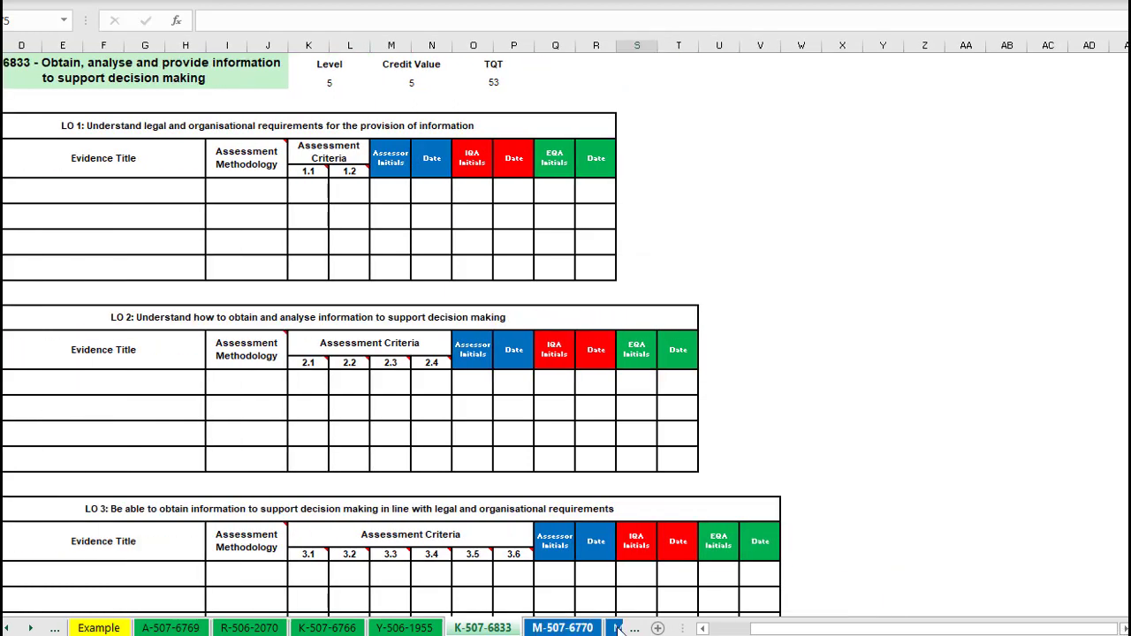
{"action": "left_click", "coordinate": [617, 628]}
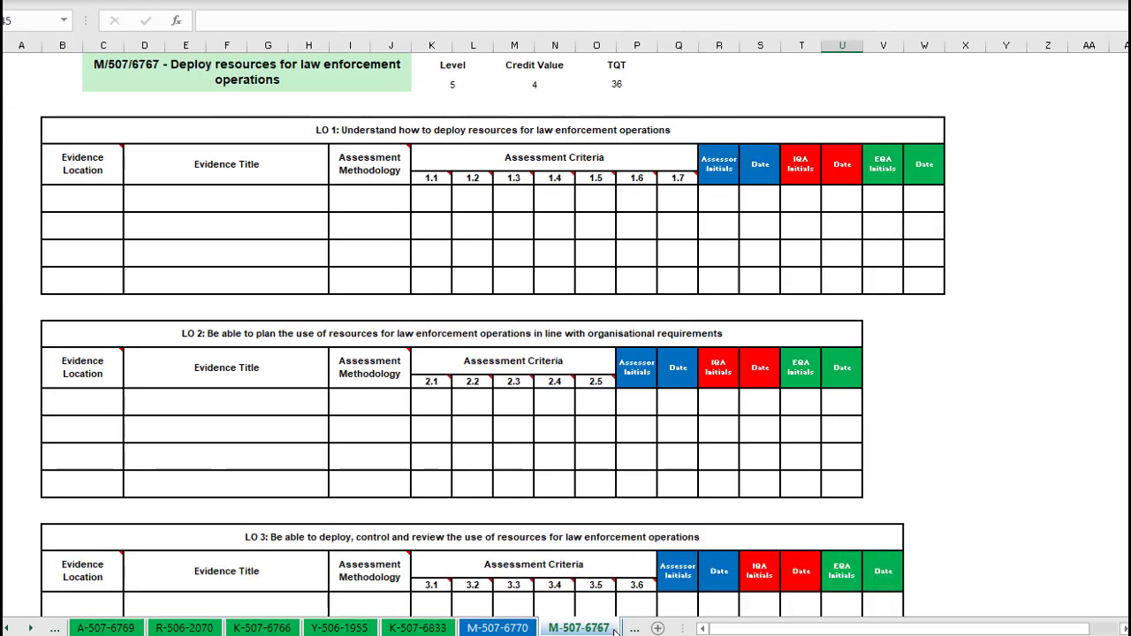
- Return to the Example sheet and read the note on titling evidence in the LO 1 evidence location column
{"action": "left_click", "coordinate": [6, 627]}
{"action": "left_click", "coordinate": [6, 628]}
{"action": "left_click", "coordinate": [5, 627]}
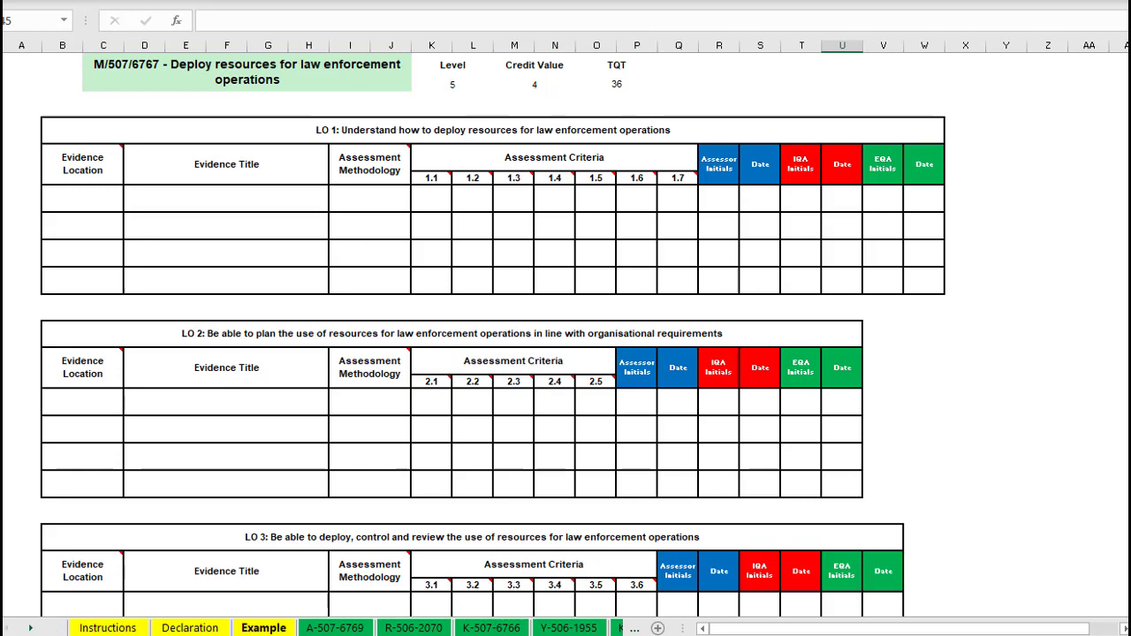
{"action": "left_click", "coordinate": [332, 628]}
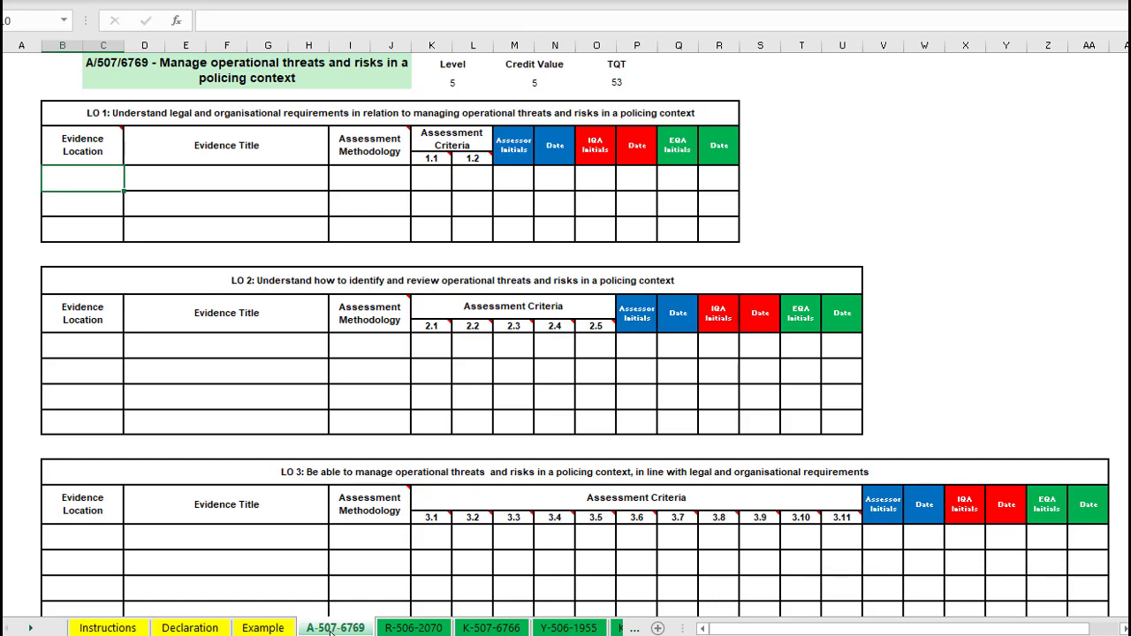
{"action": "left_click", "coordinate": [265, 628]}
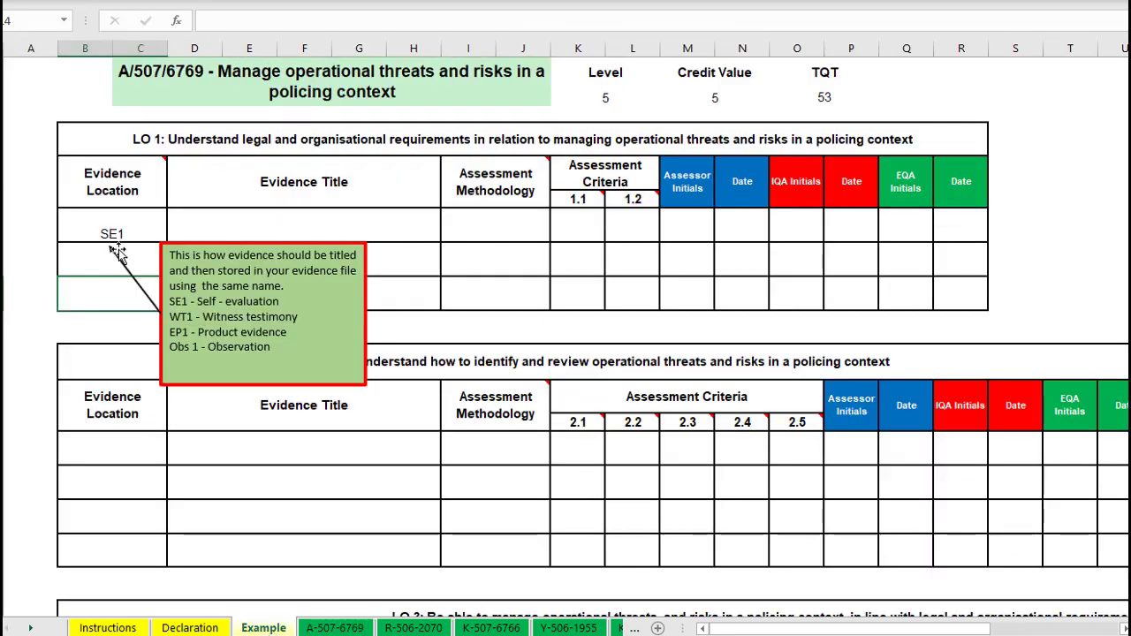
{"action": "mouse_move", "coordinate": [106, 180]}
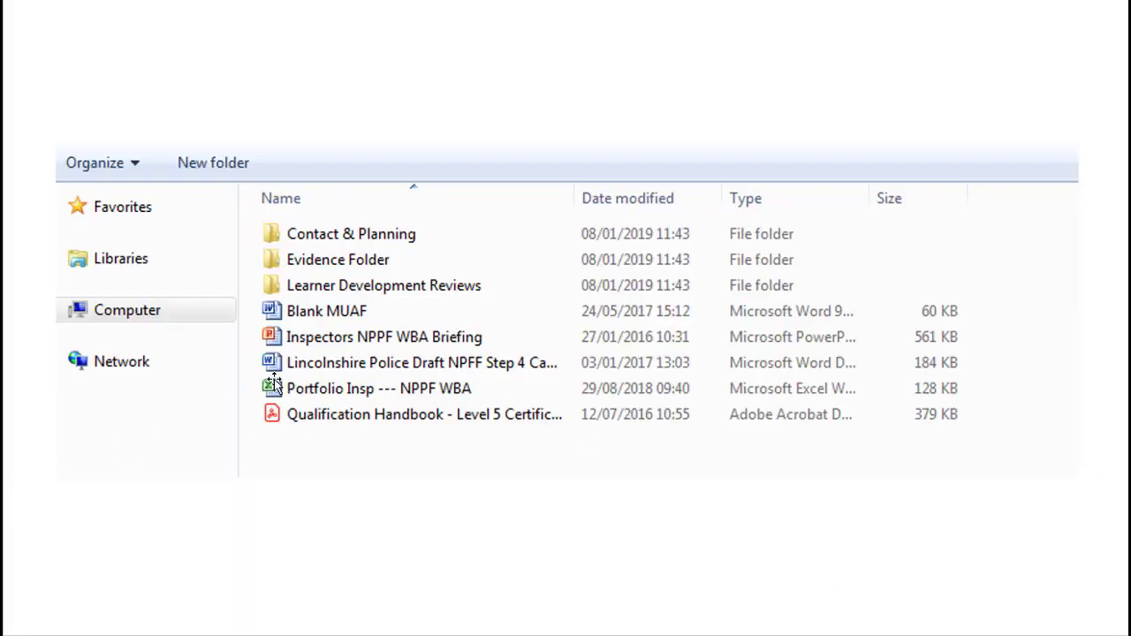
- On the Multi-Use Assessment Form, mark Self Evaluation with x and enter SE1 as the portfolio reference
{"action": "double_click", "coordinate": [307, 267]}
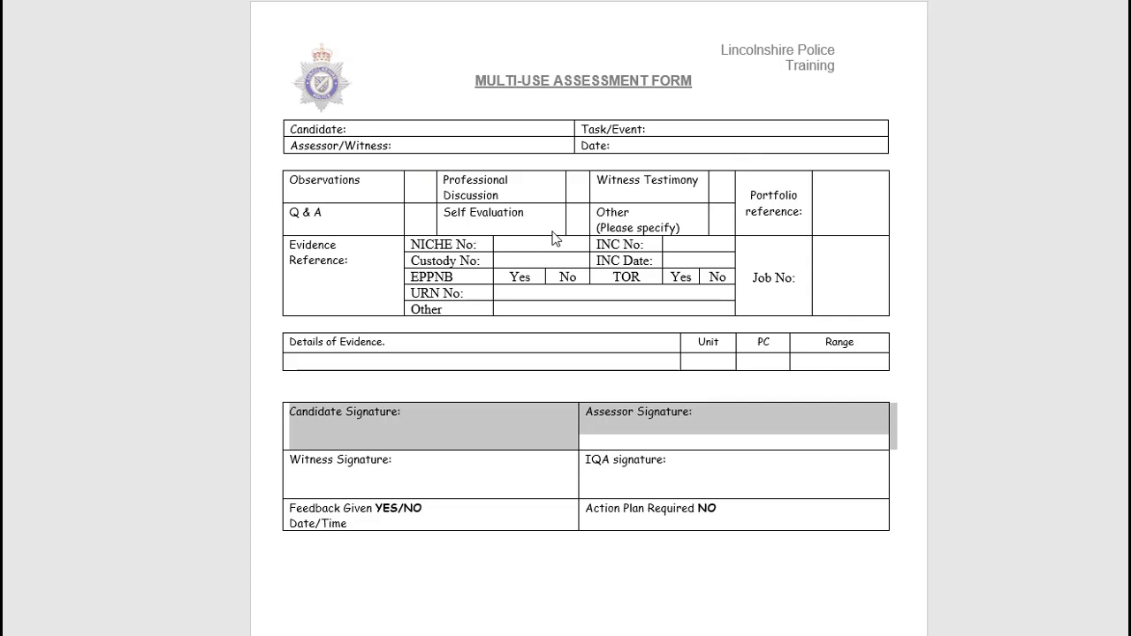
{"action": "left_click", "coordinate": [579, 224]}
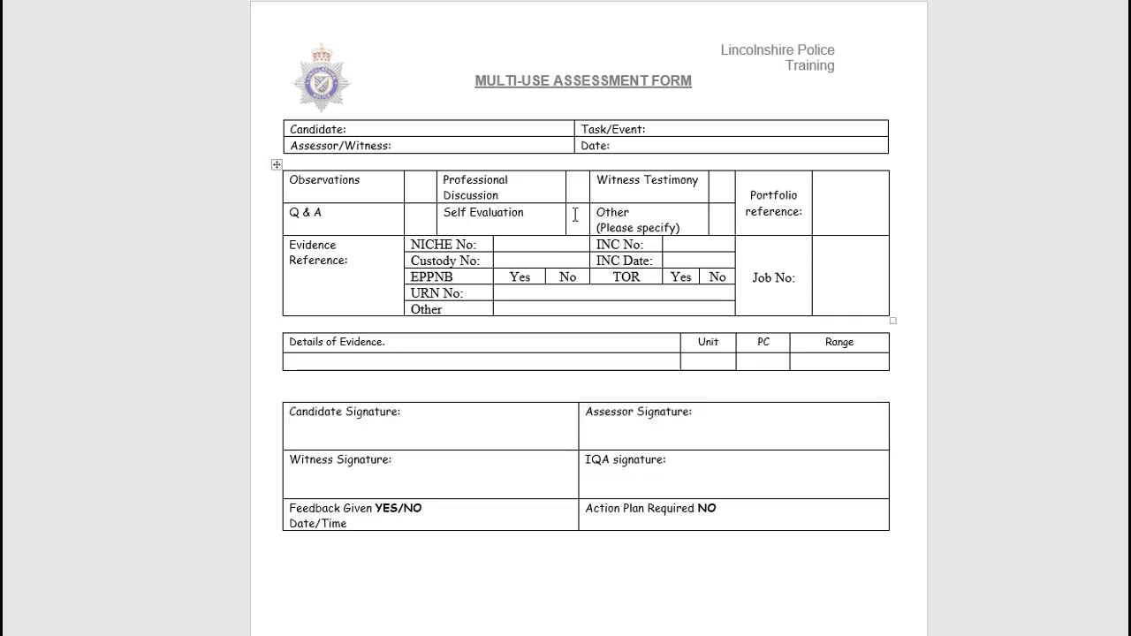
{"action": "type", "text": "x"}
{"action": "left_click", "coordinate": [851, 202]}
{"action": "type", "text": "SE1"}
{"action": "left_click", "coordinate": [342, 361]}
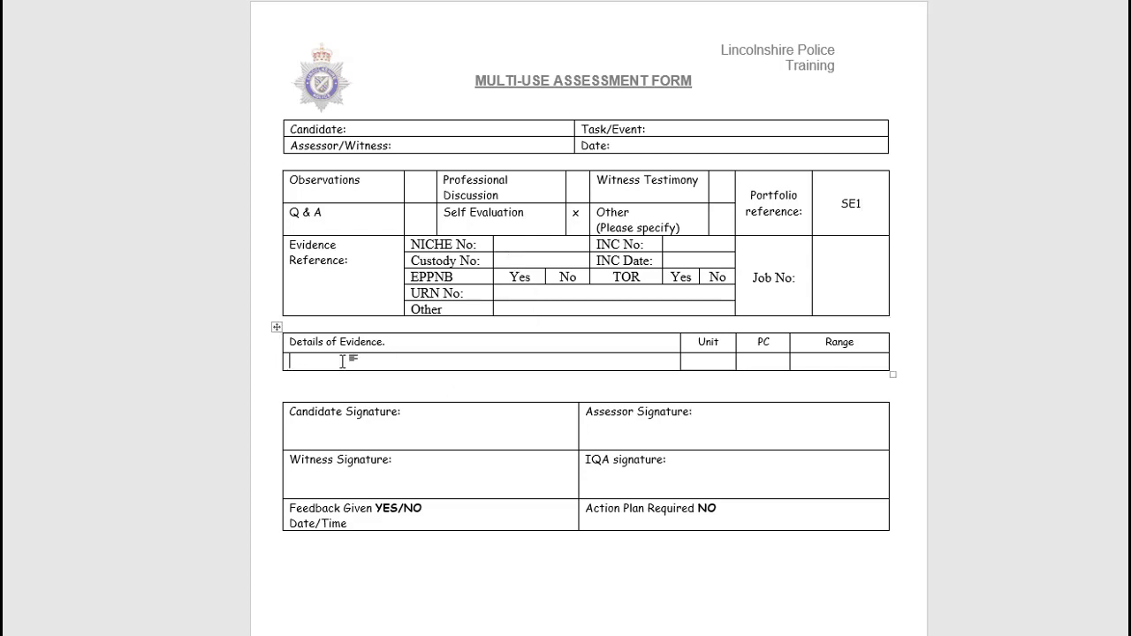
{"action": "type", "text": "ONB DDTP"}
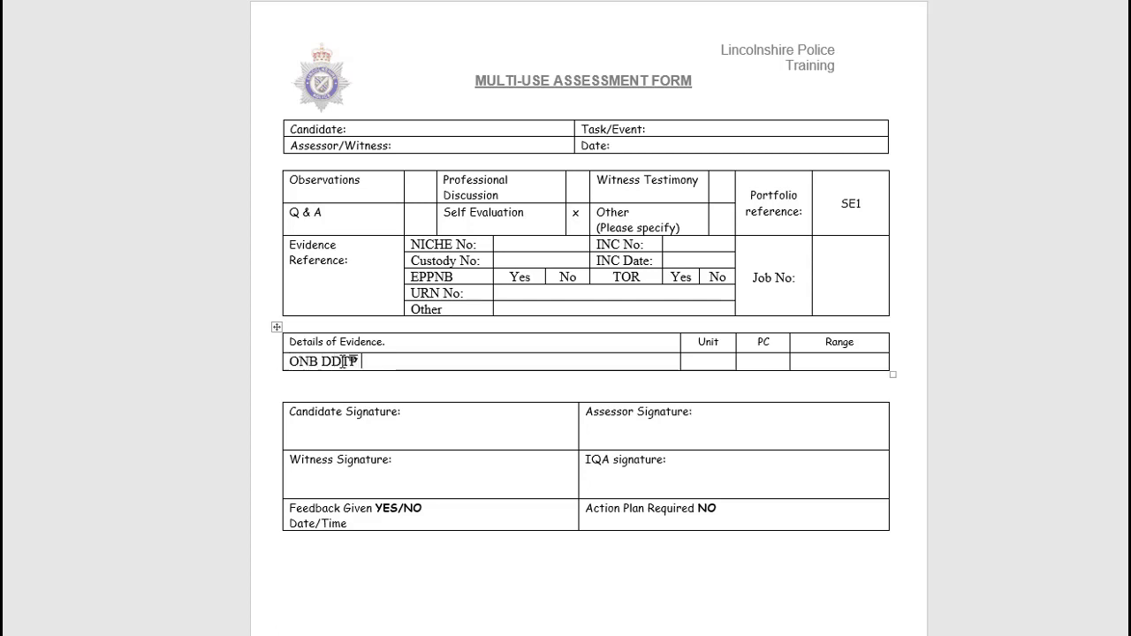
{"action": "type", "text": " WTC"}
{"action": "left_click_drag", "start_coordinate": [389, 370], "coordinate": [388, 367]}
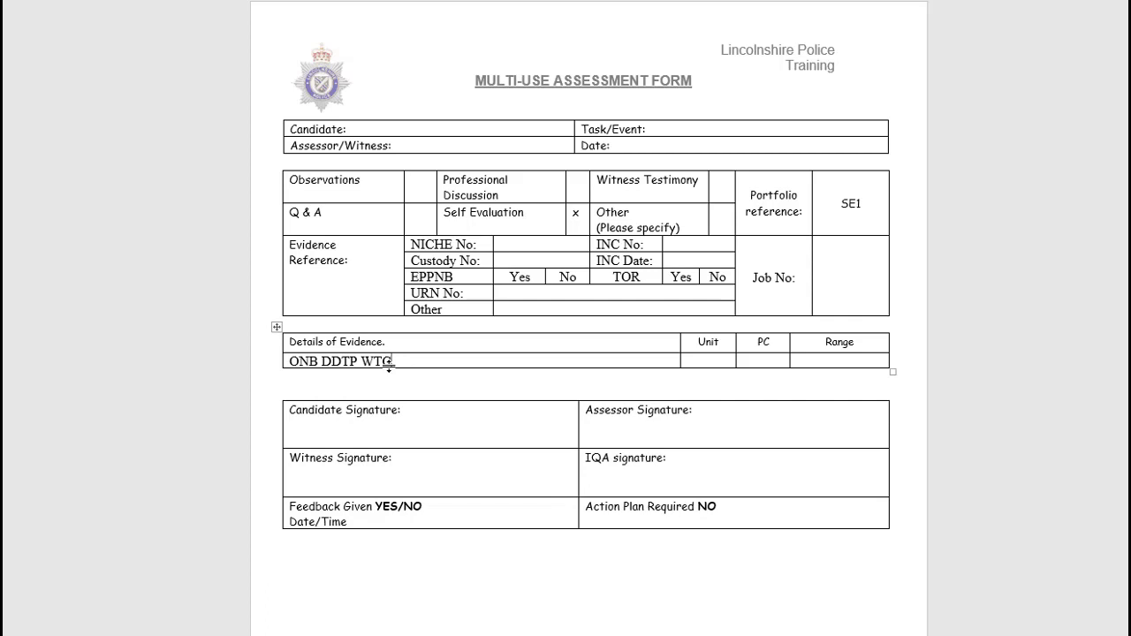
{"action": "left_click", "coordinate": [275, 354]}
{"action": "key", "text": "Delete"}
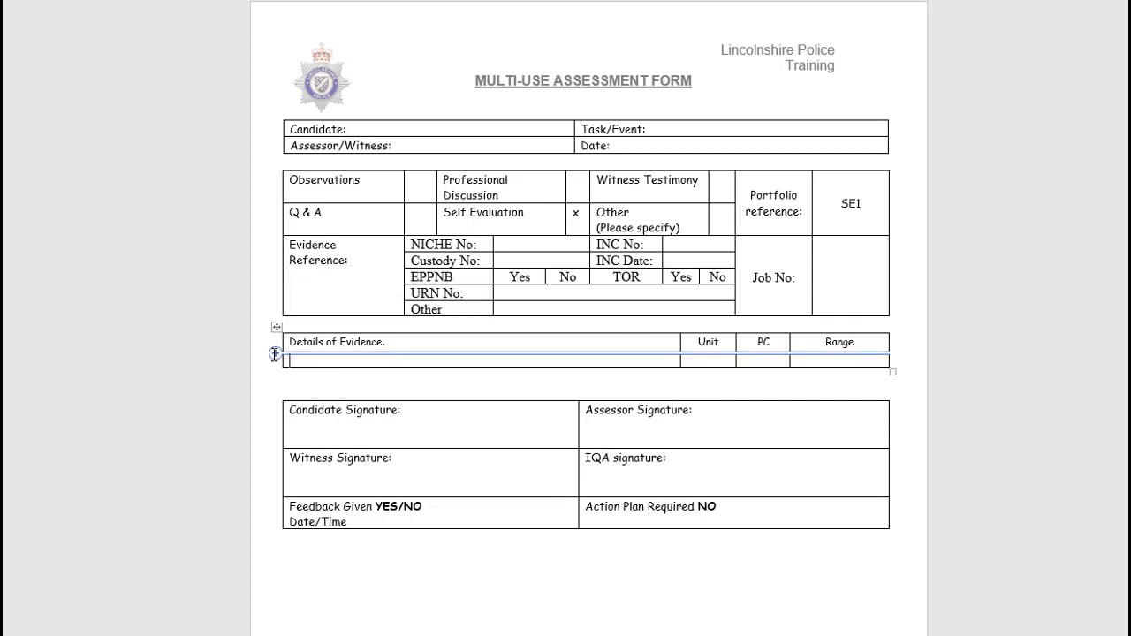
- On the A-507-6769 sheet, enter evidence location se1 and evidence title "briefing to staff" in LO 1's first row
{"action": "key", "text": "Left"}
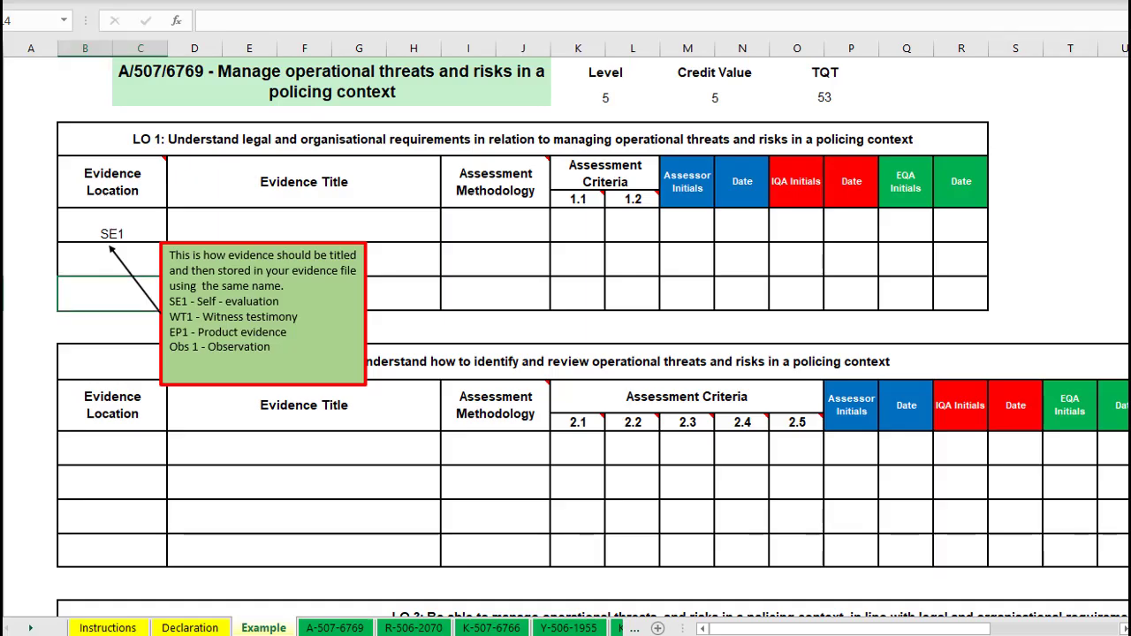
{"action": "left_click", "coordinate": [332, 628]}
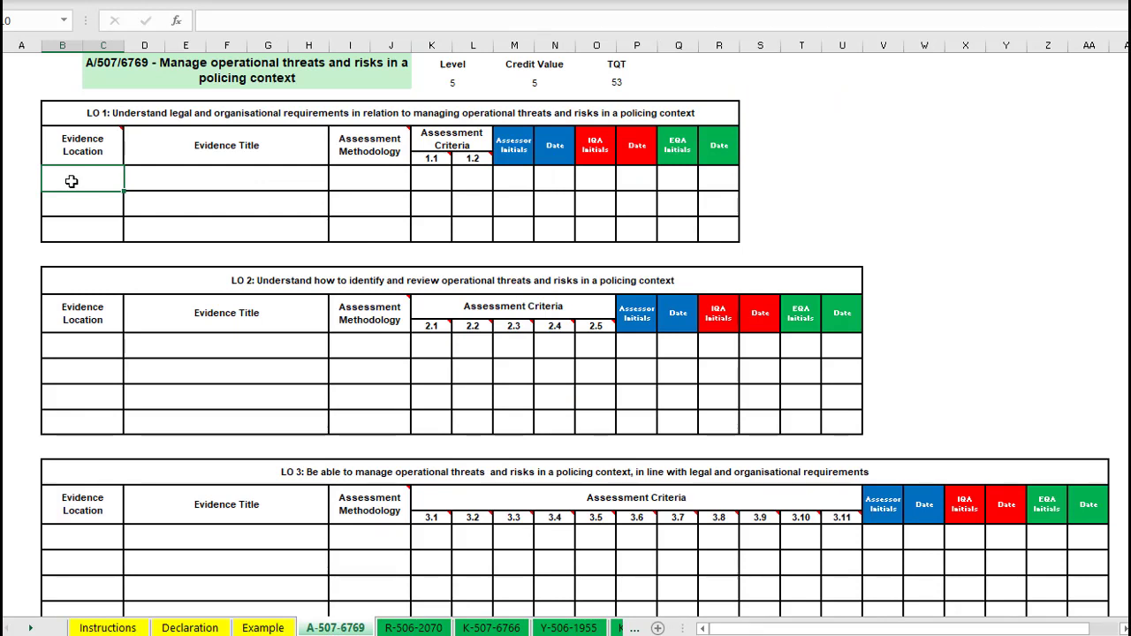
{"action": "type", "text": "se1"}
{"action": "left_click", "coordinate": [156, 181]}
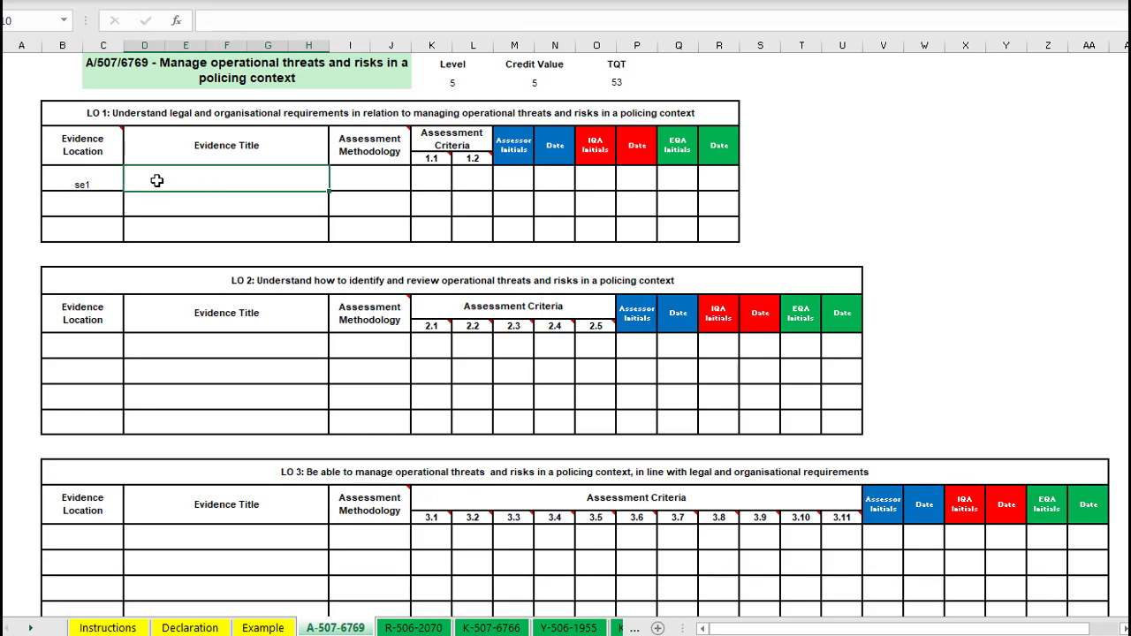
{"action": "type", "text": "briefing to staff"}
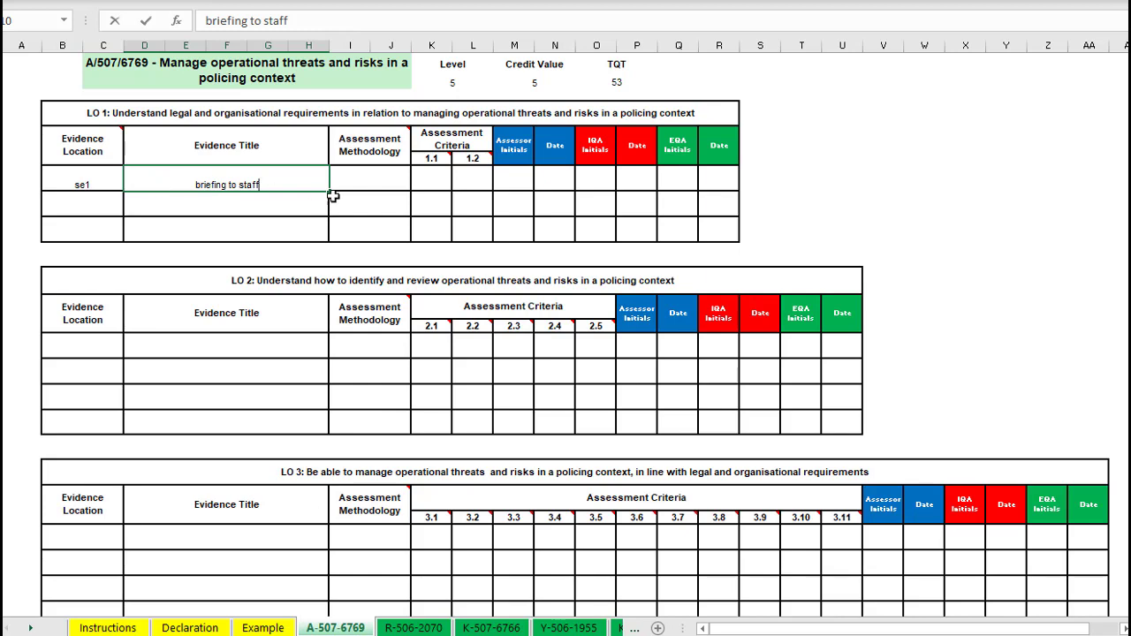
- Enter se as the assessment methodology for the "briefing to staff" evidence and mark criteria 1.1 and 1.2 with x
{"action": "left_click", "coordinate": [377, 172]}
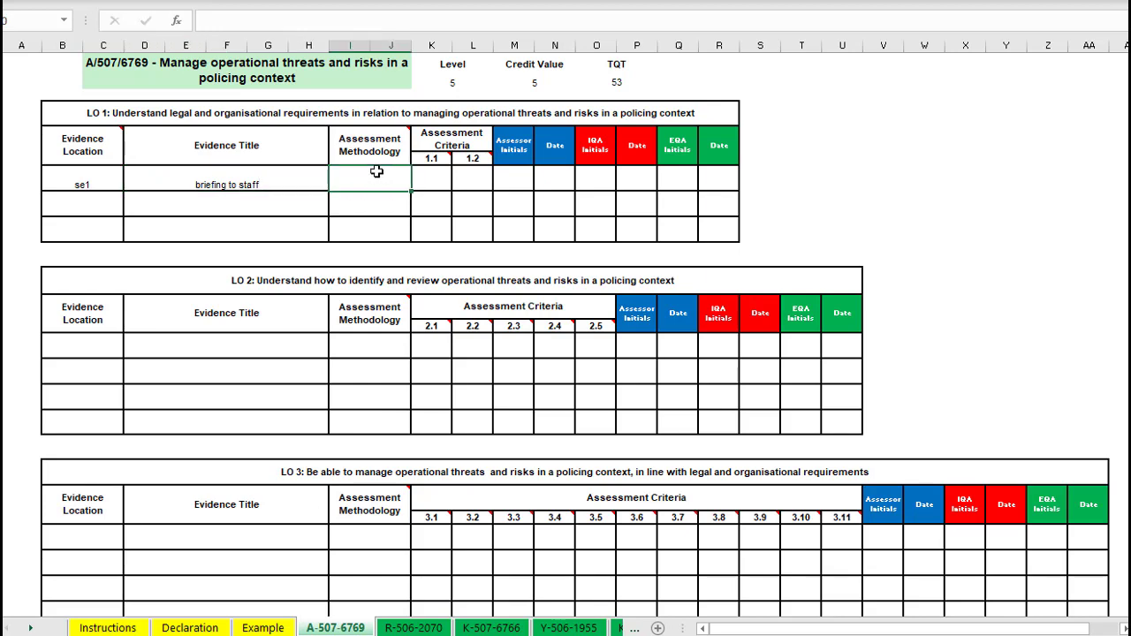
{"action": "scroll", "coordinate": [689, 381], "scroll_direction": "down", "scroll_amount": 5}
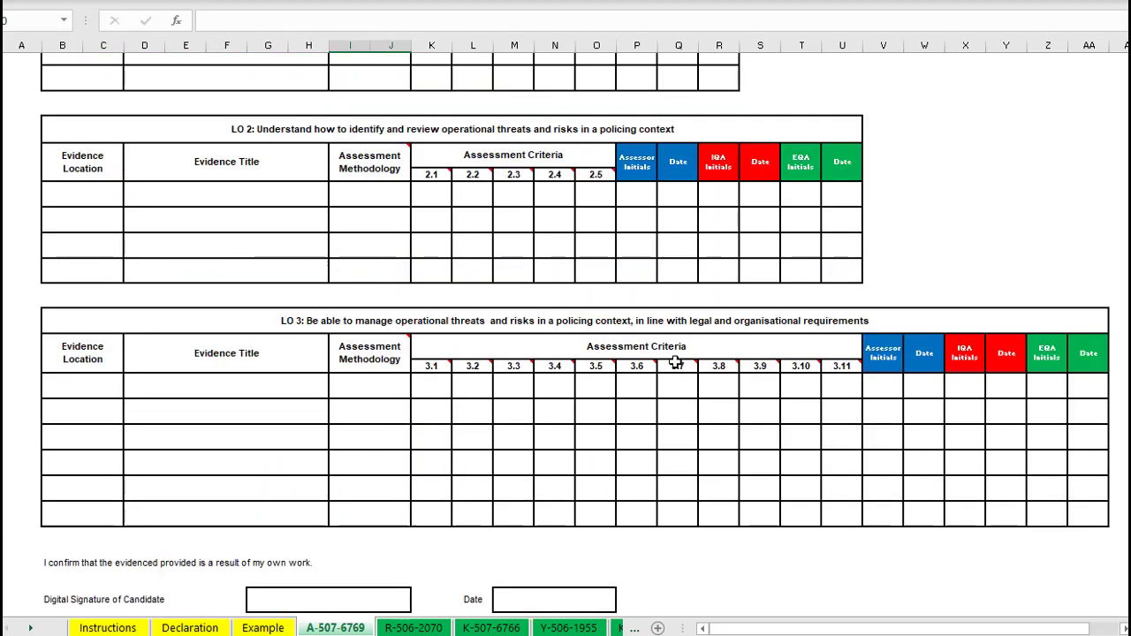
{"action": "scroll", "coordinate": [675, 360], "scroll_direction": "down", "scroll_amount": 2}
{"action": "scroll", "coordinate": [675, 360], "scroll_direction": "up", "scroll_amount": 7}
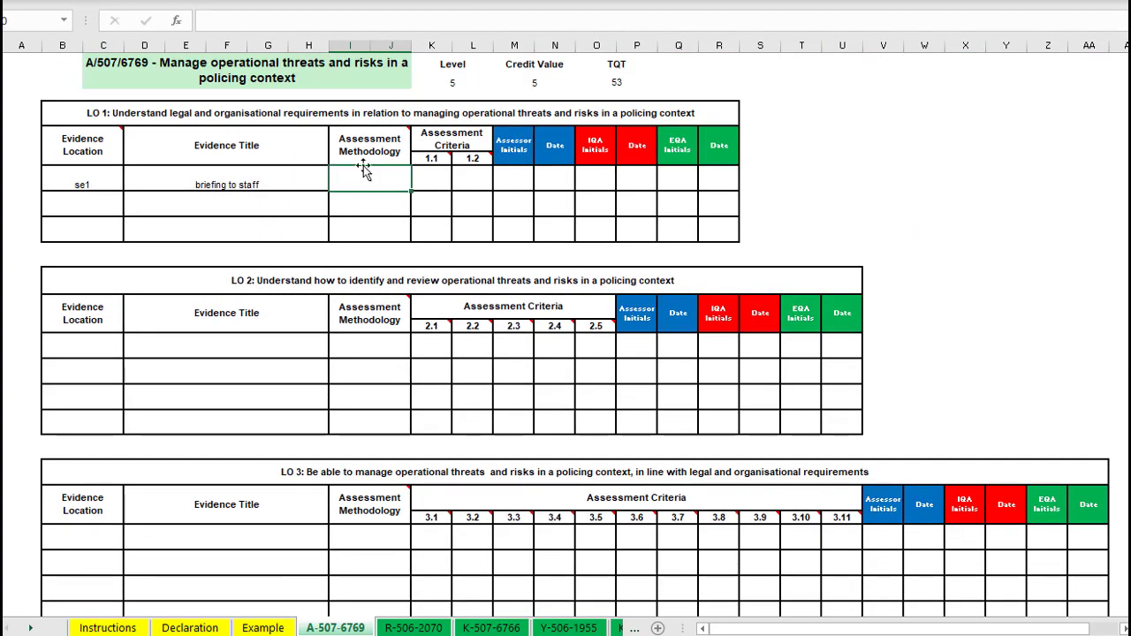
{"action": "type", "text": "se"}
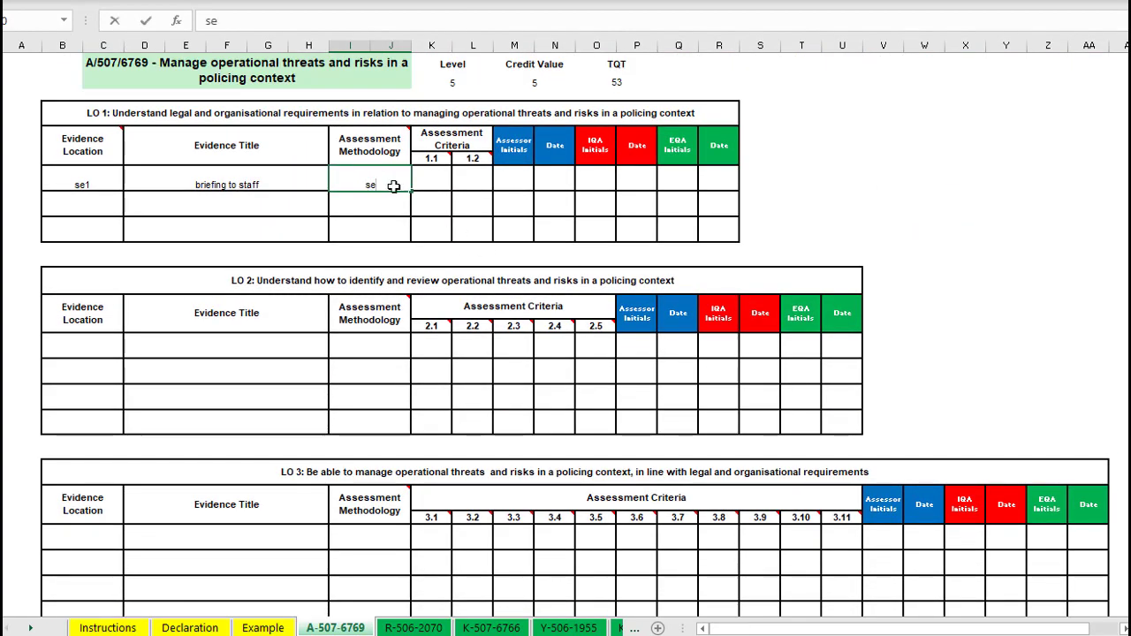
{"action": "left_click", "coordinate": [437, 179]}
{"action": "type", "text": "x"}
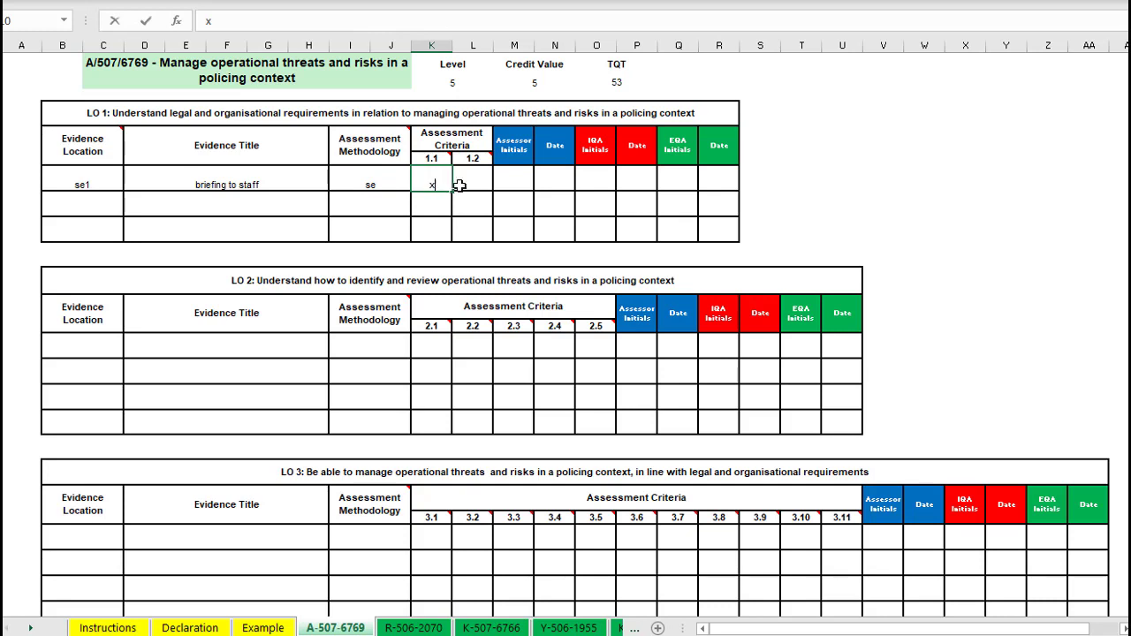
{"action": "left_click", "coordinate": [472, 180]}
{"action": "type", "text": "x"}
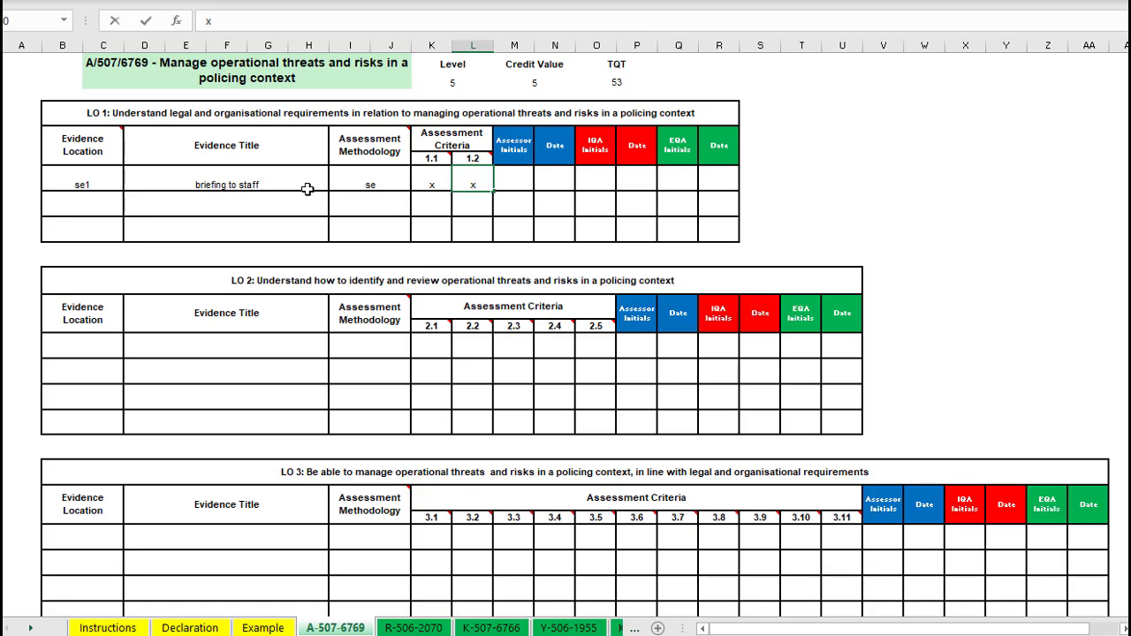
- Go through the assessor, IQA and EQA initials and date cells in the "briefing to staff" row
{"action": "left_click", "coordinate": [510, 180]}
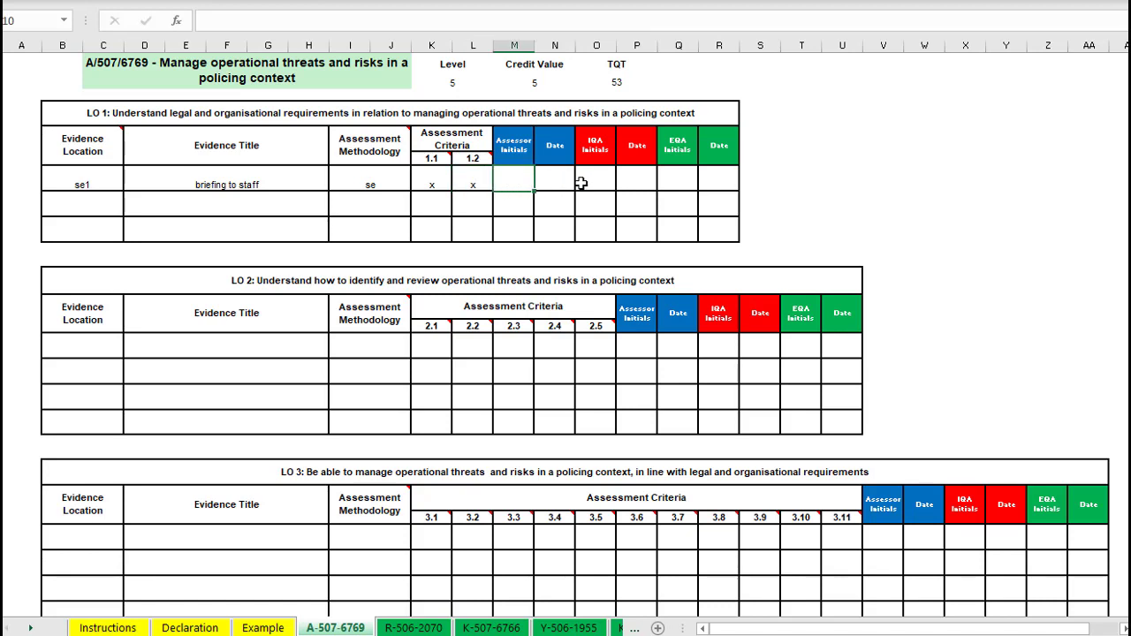
{"action": "left_click", "coordinate": [555, 183]}
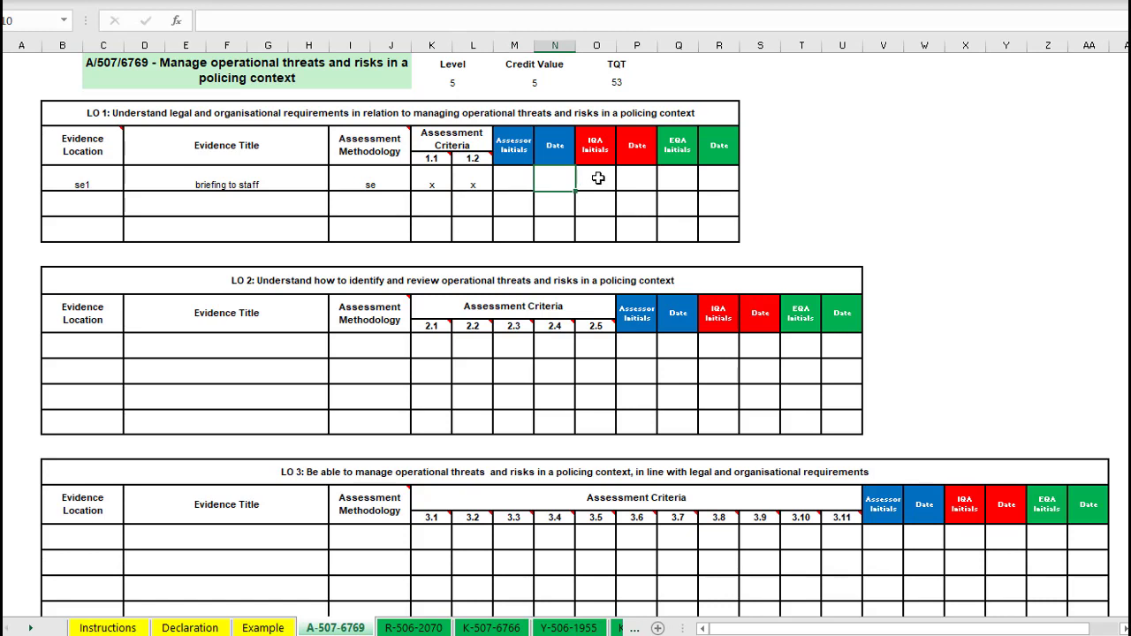
{"action": "left_click", "coordinate": [598, 179]}
{"action": "left_click", "coordinate": [638, 183]}
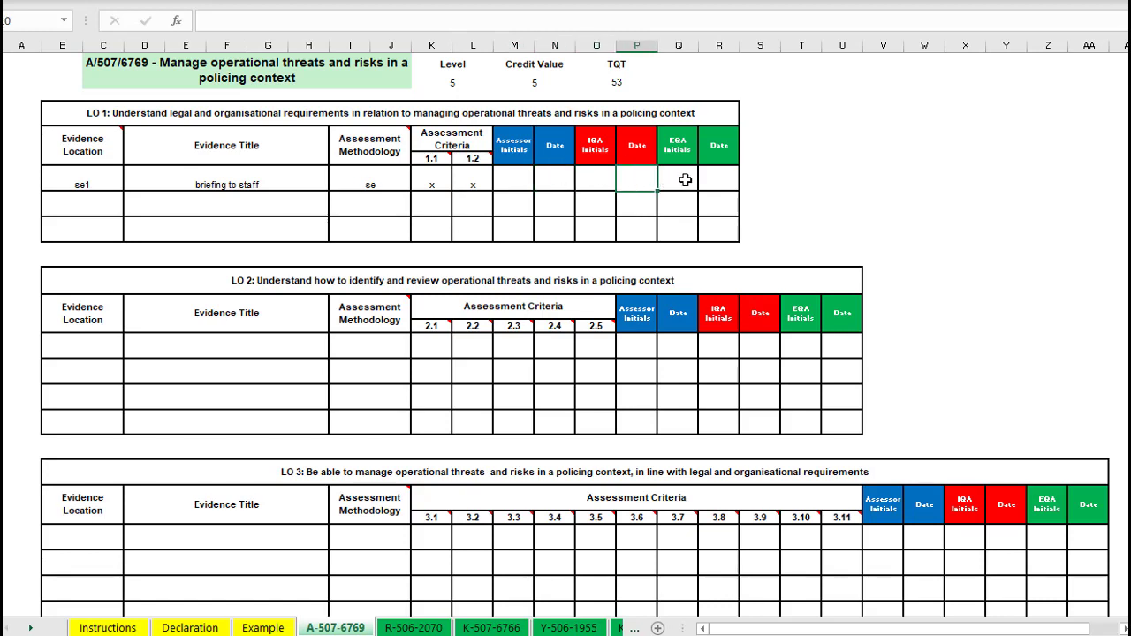
{"action": "left_click", "coordinate": [686, 180]}
{"action": "left_click", "coordinate": [708, 192]}
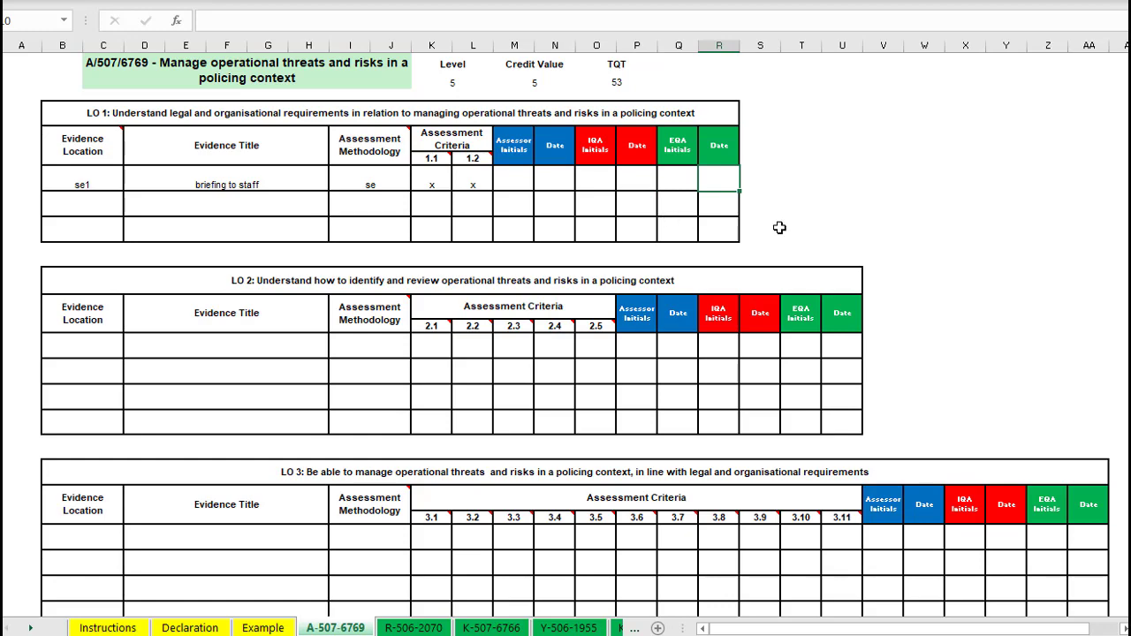
{"action": "left_click", "coordinate": [1115, 2]}
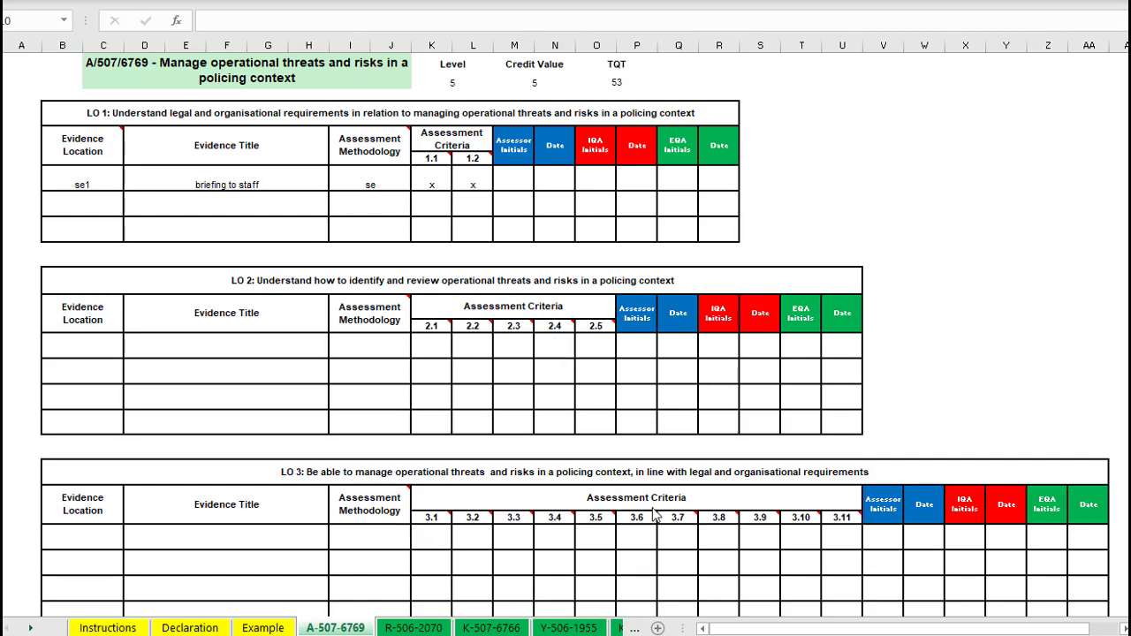
- Go through the candidate and assessor signature and date fields, then the interim IQA and IQA signature fields below LO 3
{"action": "scroll", "coordinate": [614, 439], "scroll_direction": "down", "scroll_amount": 6}
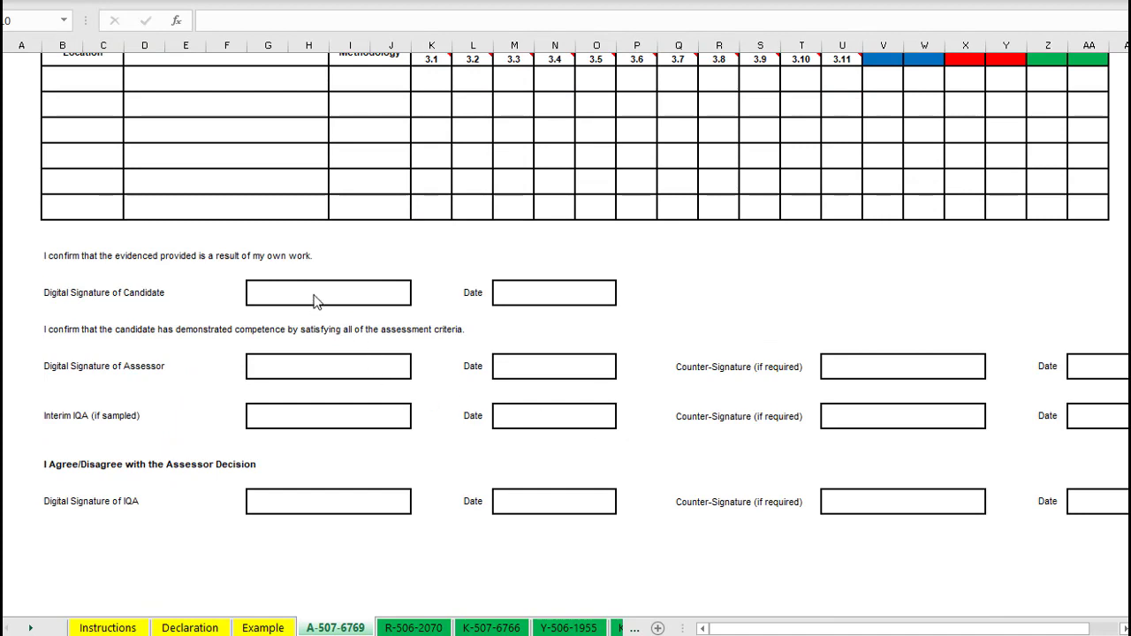
{"action": "left_click", "coordinate": [314, 291]}
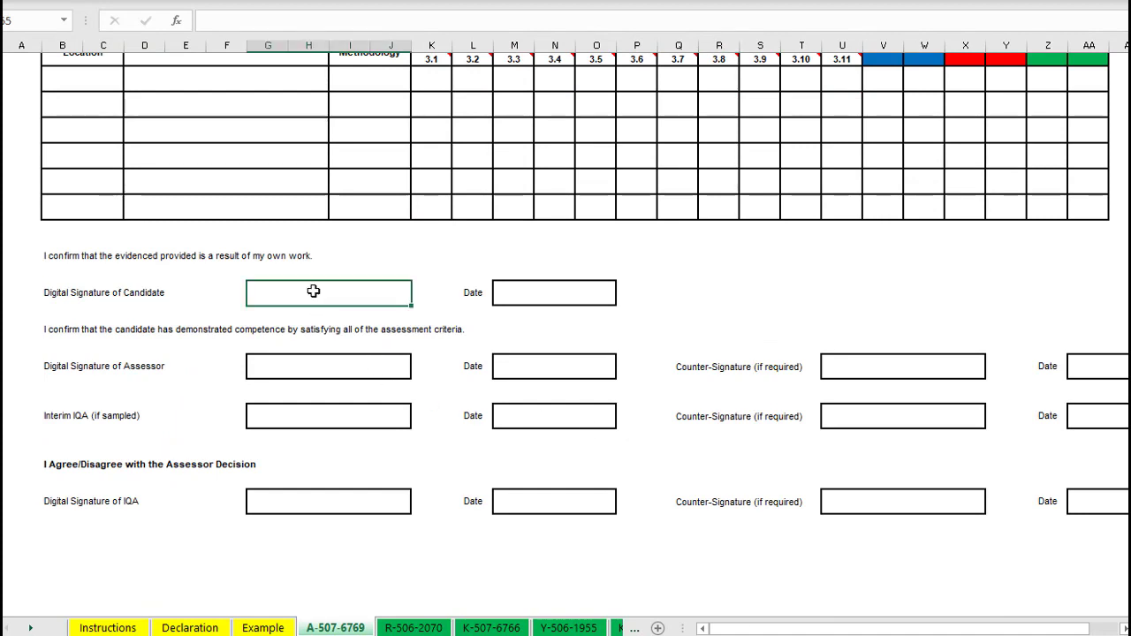
{"action": "left_click", "coordinate": [572, 294]}
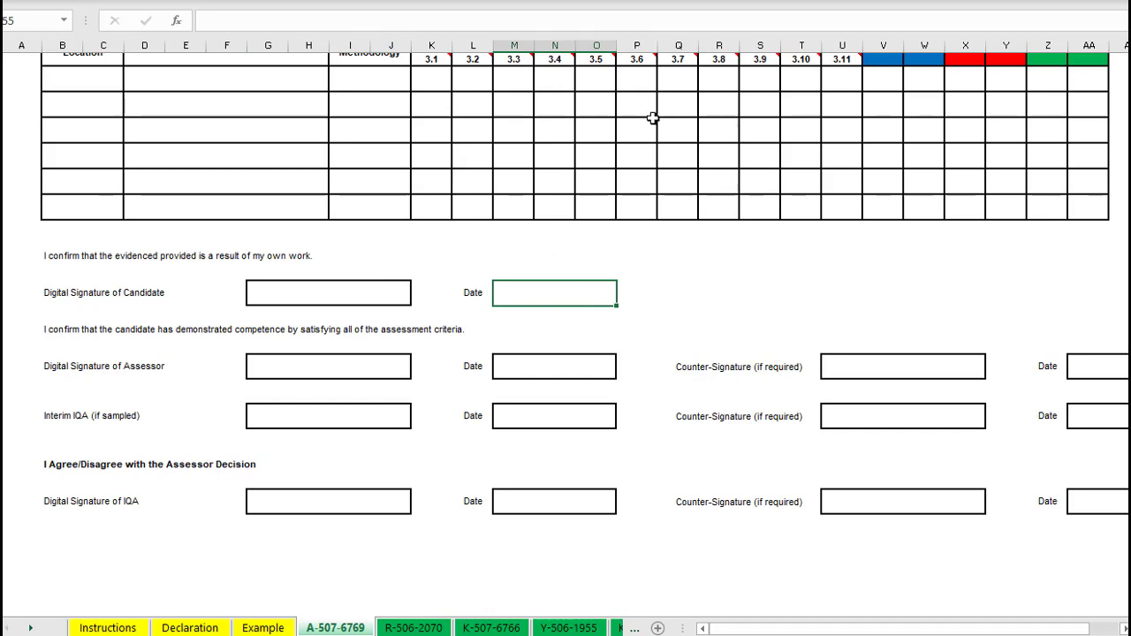
{"action": "left_click", "coordinate": [289, 367]}
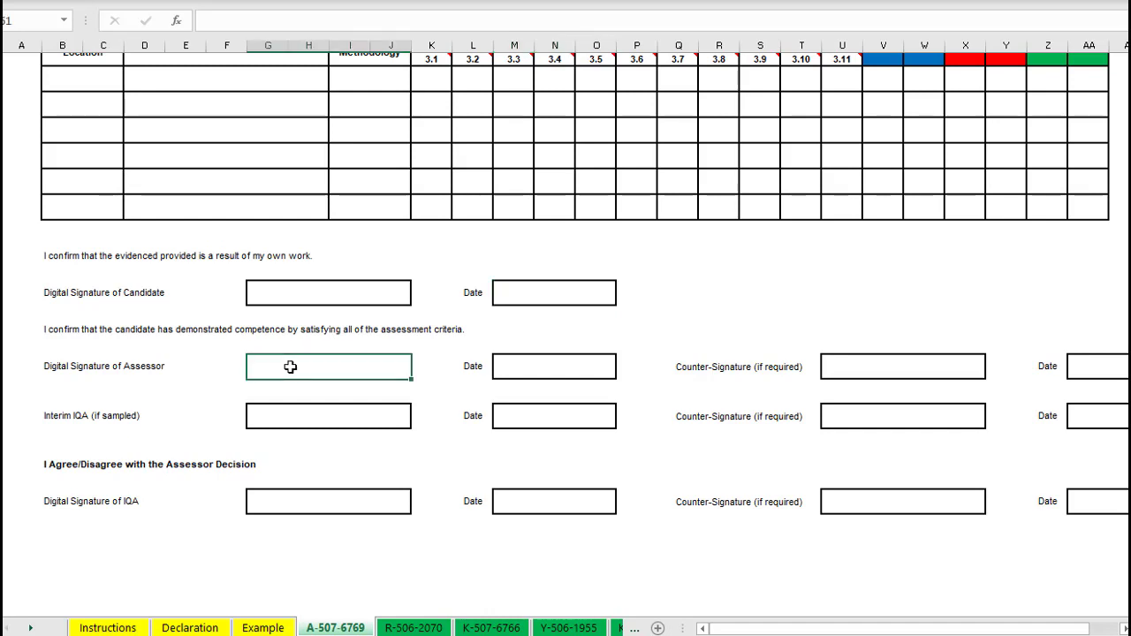
{"action": "left_click", "coordinate": [527, 365]}
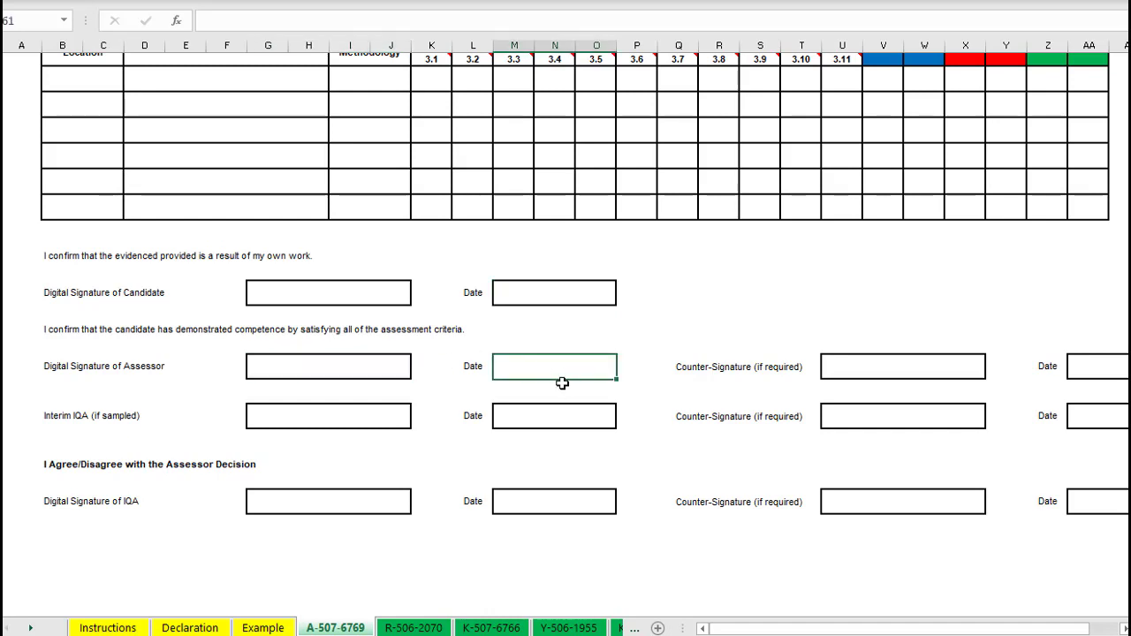
{"action": "left_click", "coordinate": [379, 419]}
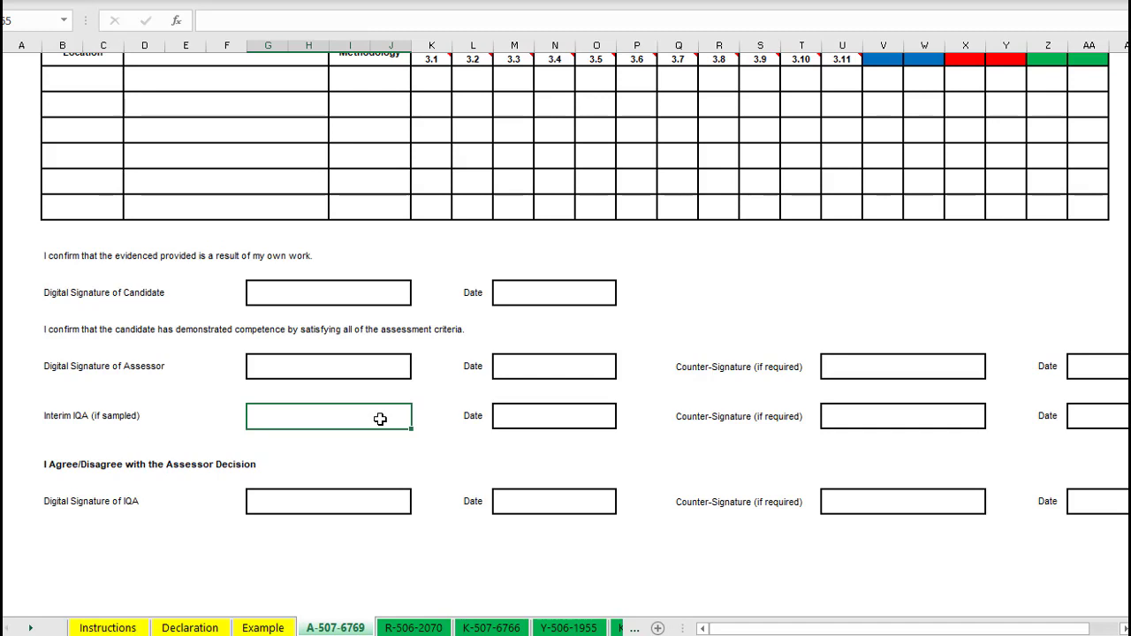
{"action": "left_click", "coordinate": [382, 506]}
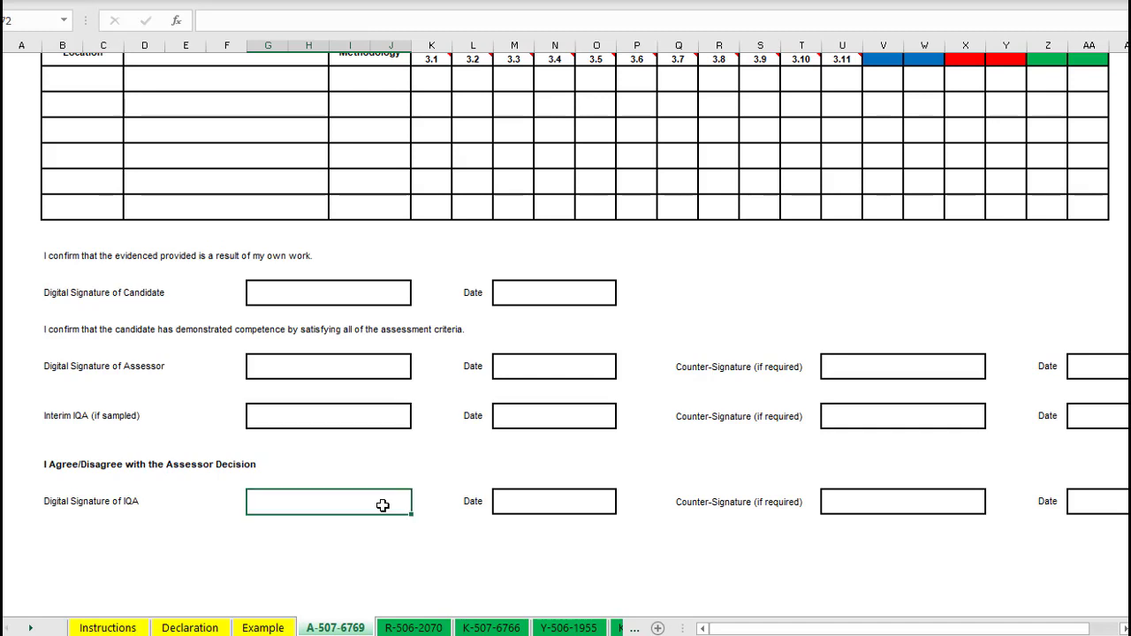